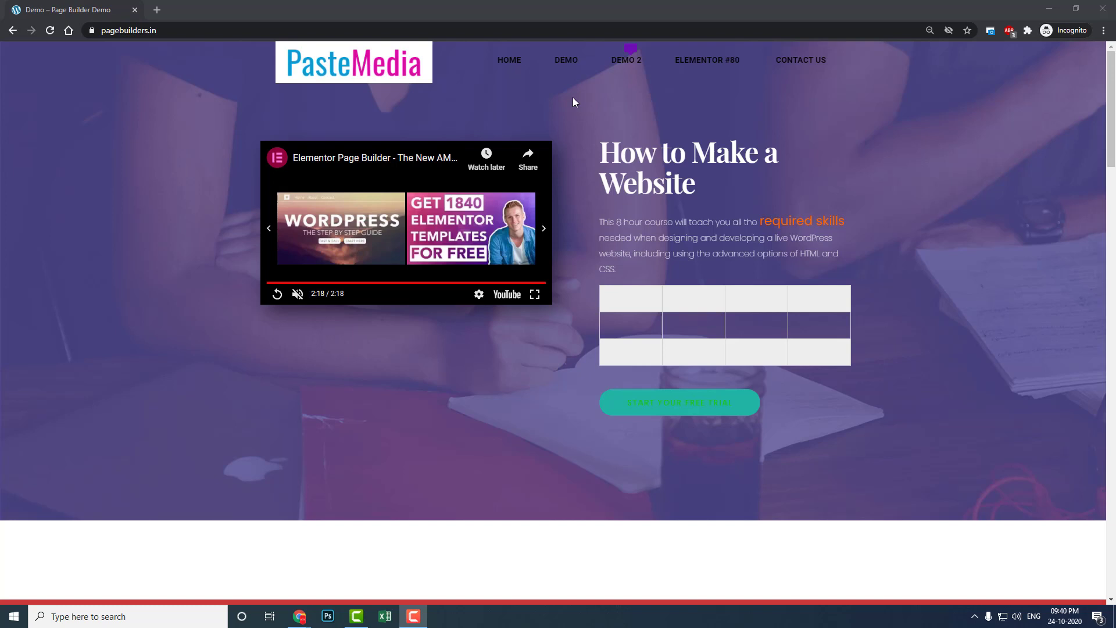
Step: Close the incognito window to return to the logged-in pagebuilders.in site
left_click(1102, 8)
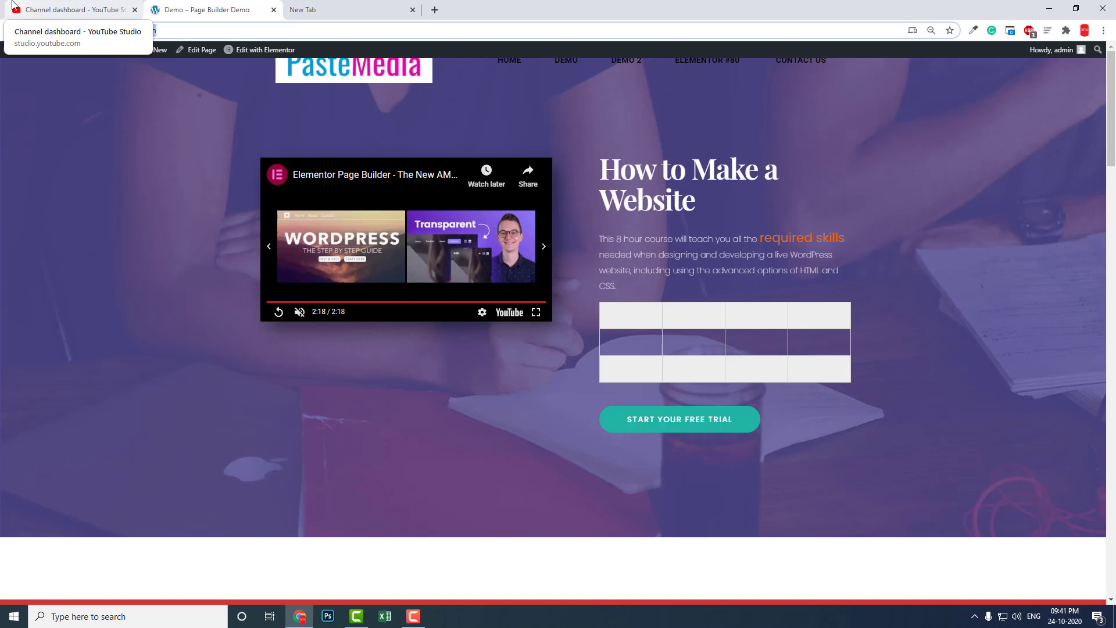
scroll(284, 172, "down", 4)
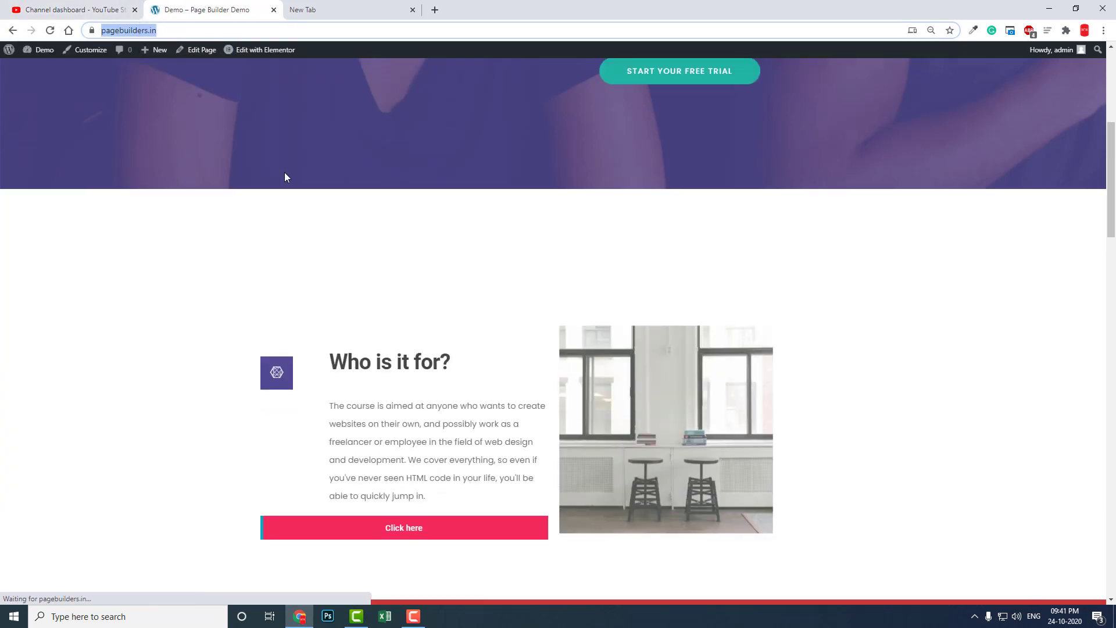
scroll(285, 177, "up", 4)
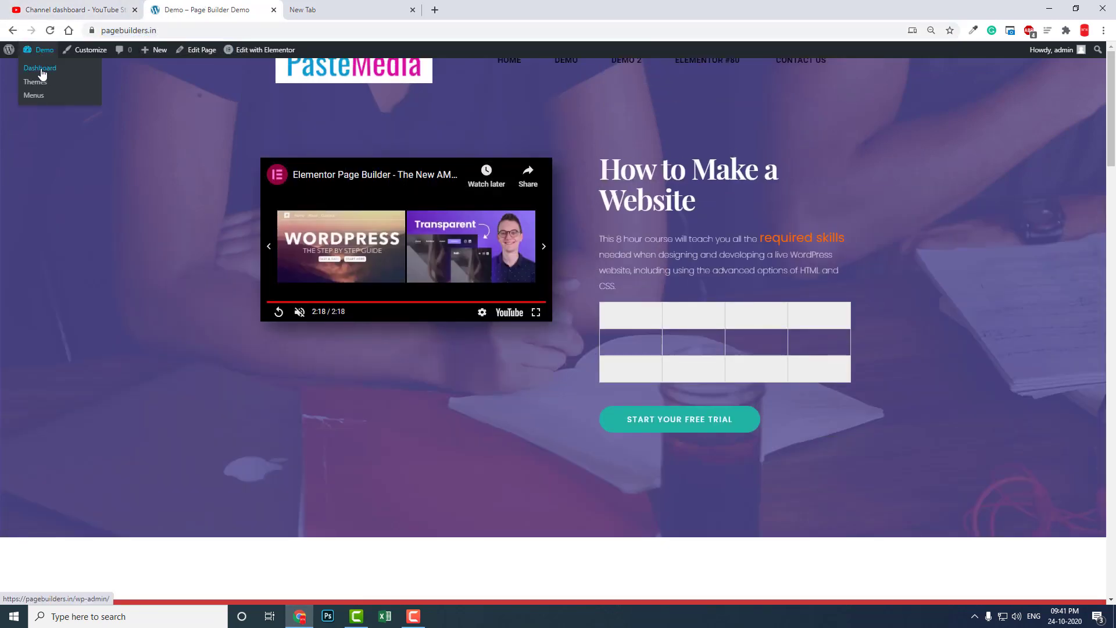
Step: Open the Header template from Master Addons' MA Templates in Elementor
left_click(41, 70)
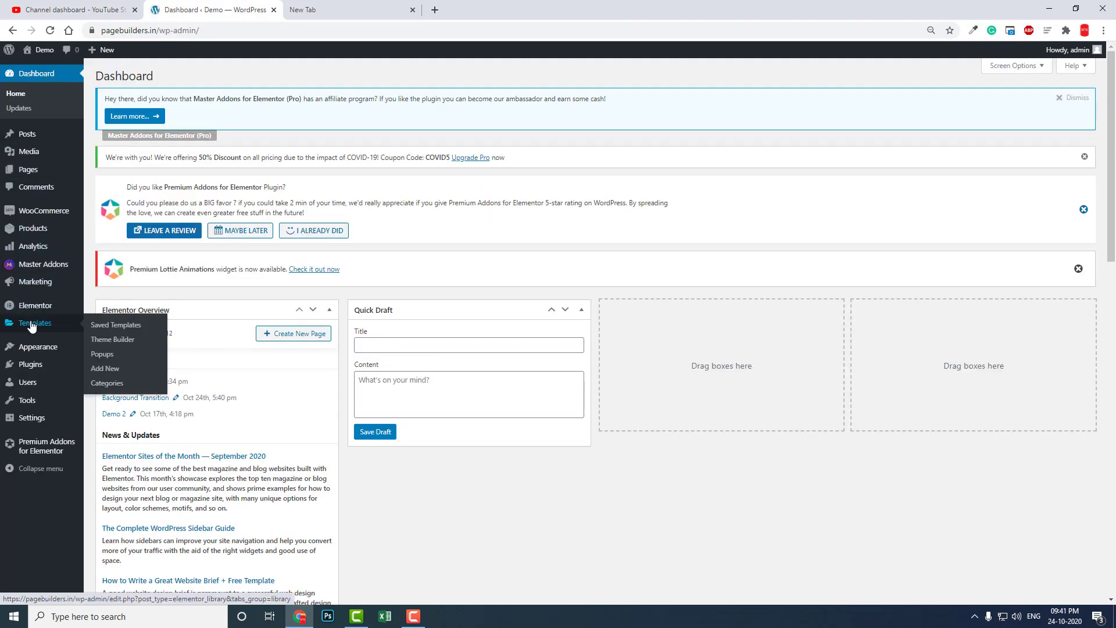
mouse_move(43, 264)
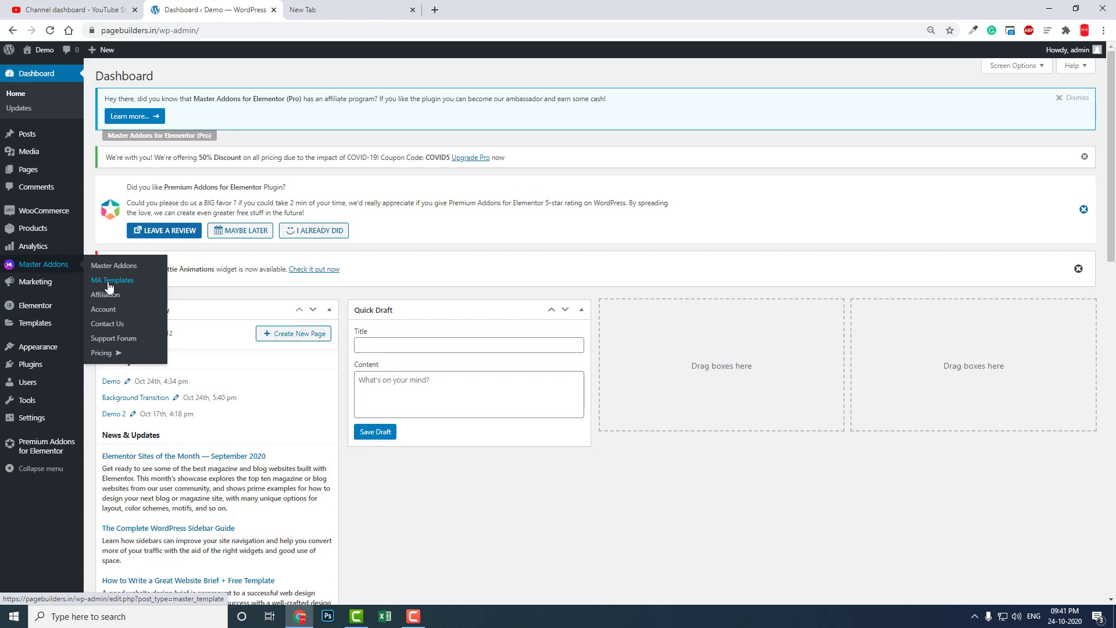
left_click(108, 280)
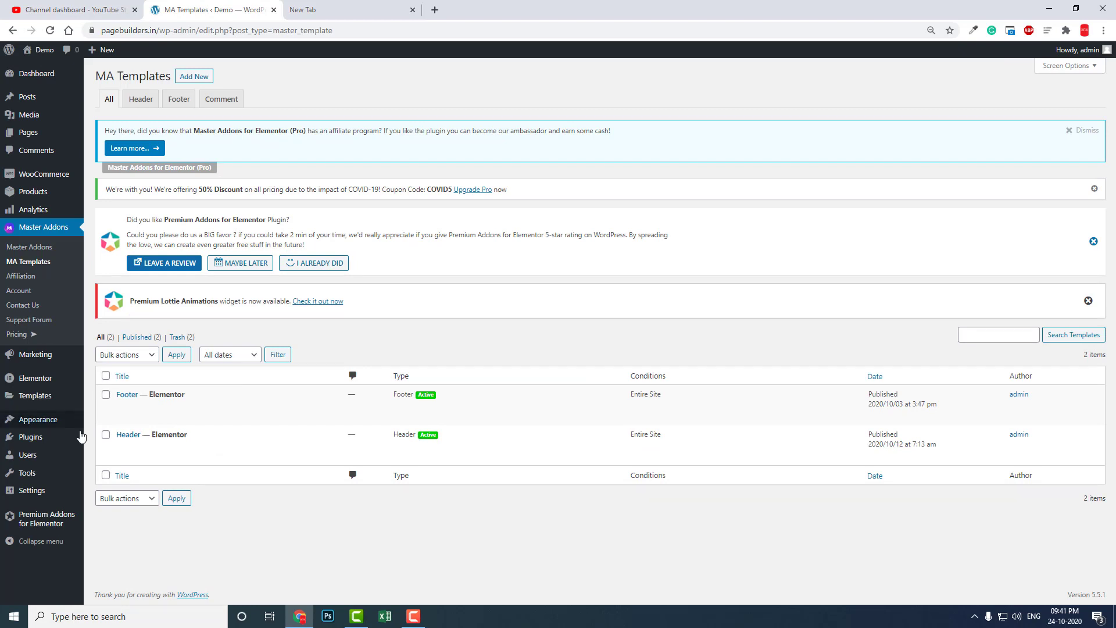
mouse_move(153, 435)
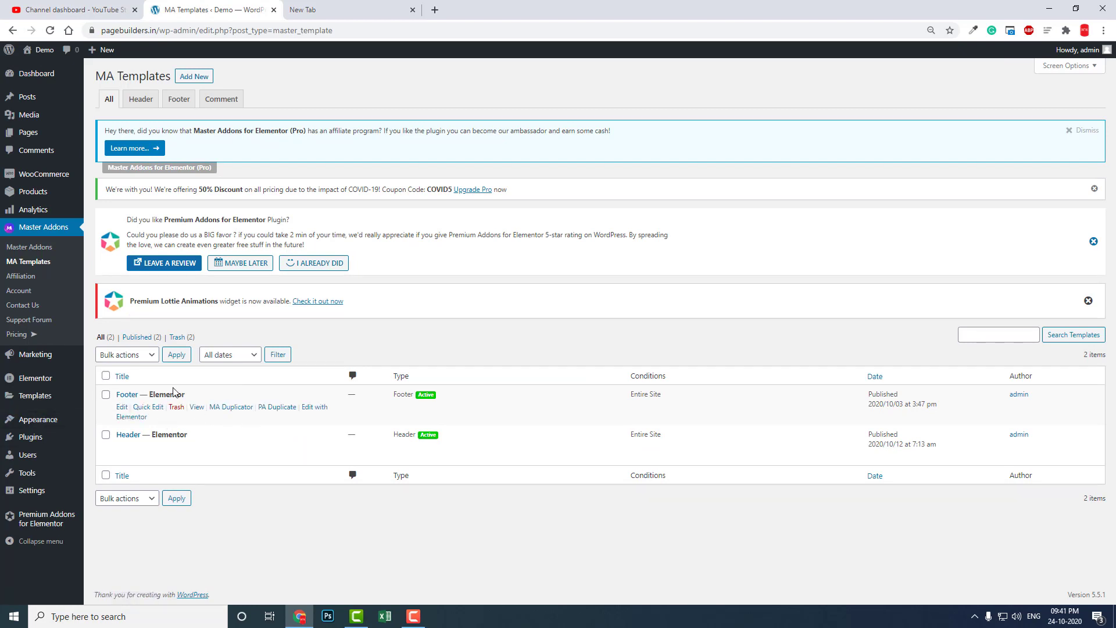
mouse_move(192, 437)
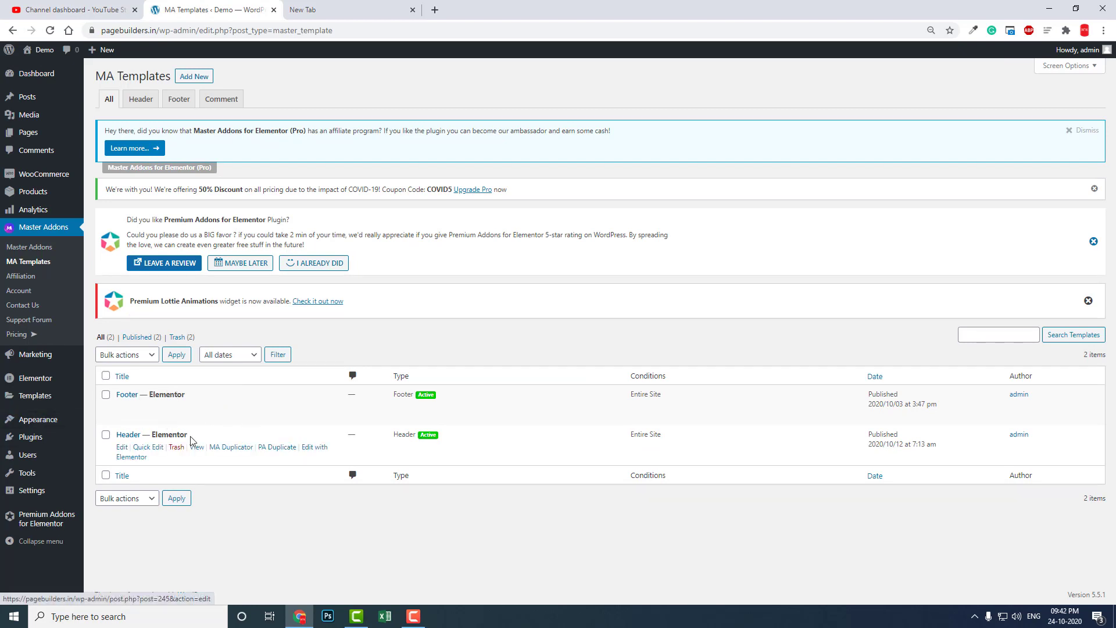
left_click(312, 449)
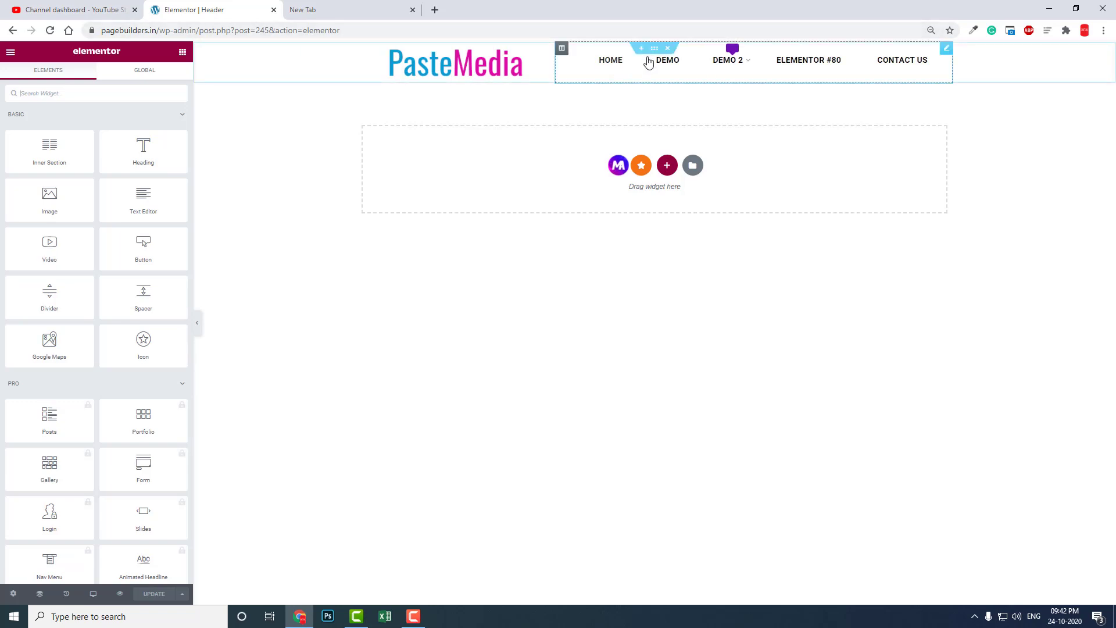
Step: Set the header section's background colour to transparent #FFFFFF00
left_click(656, 50)
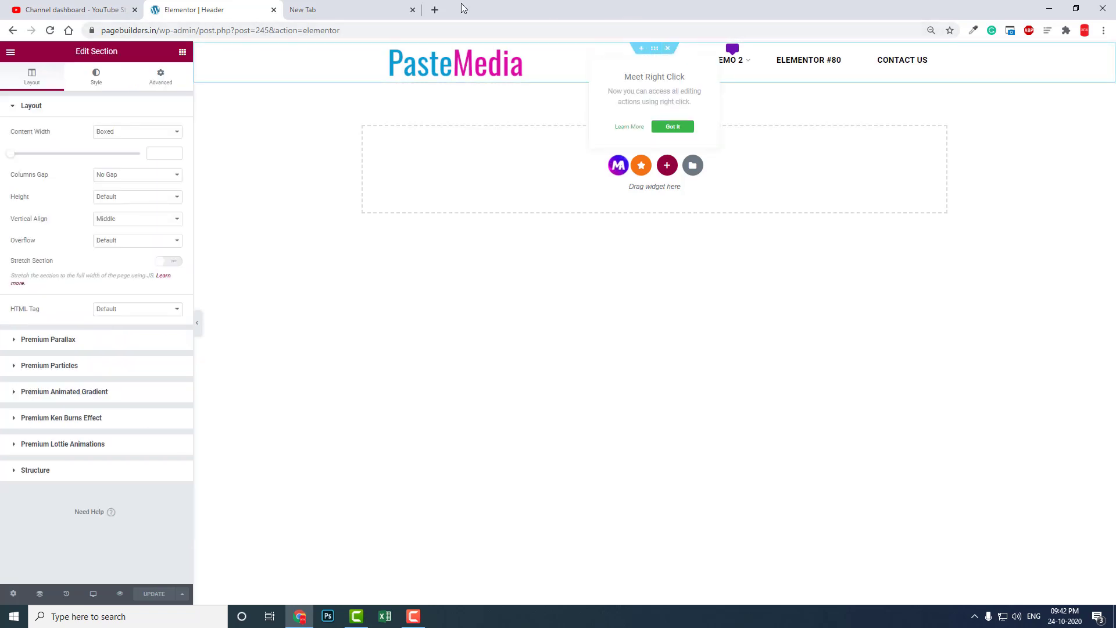
left_click(96, 80)
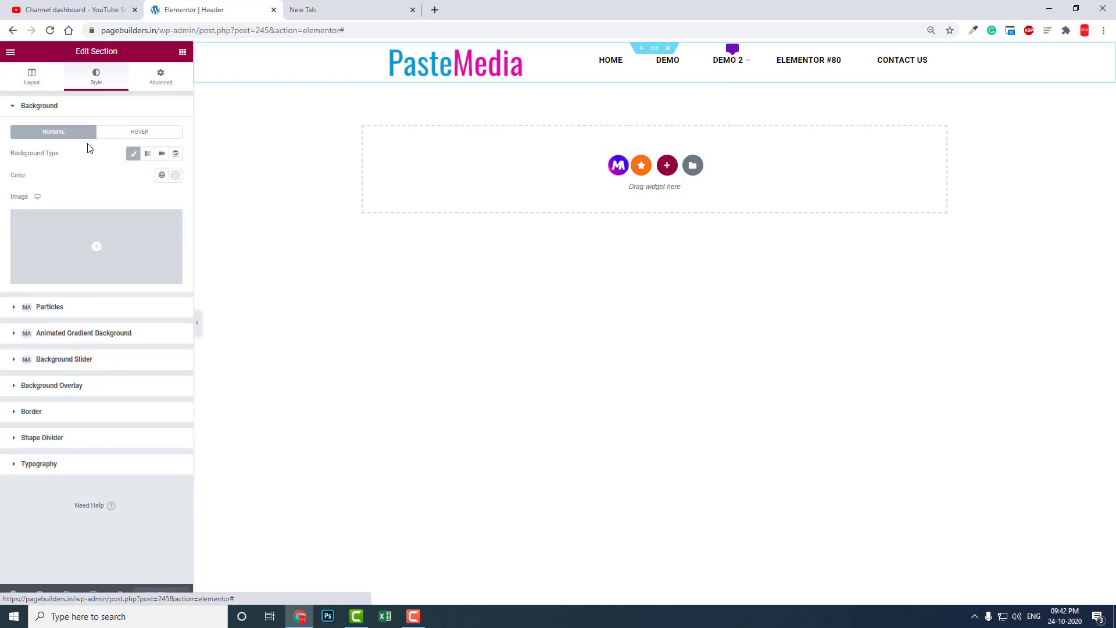
left_click(177, 177)
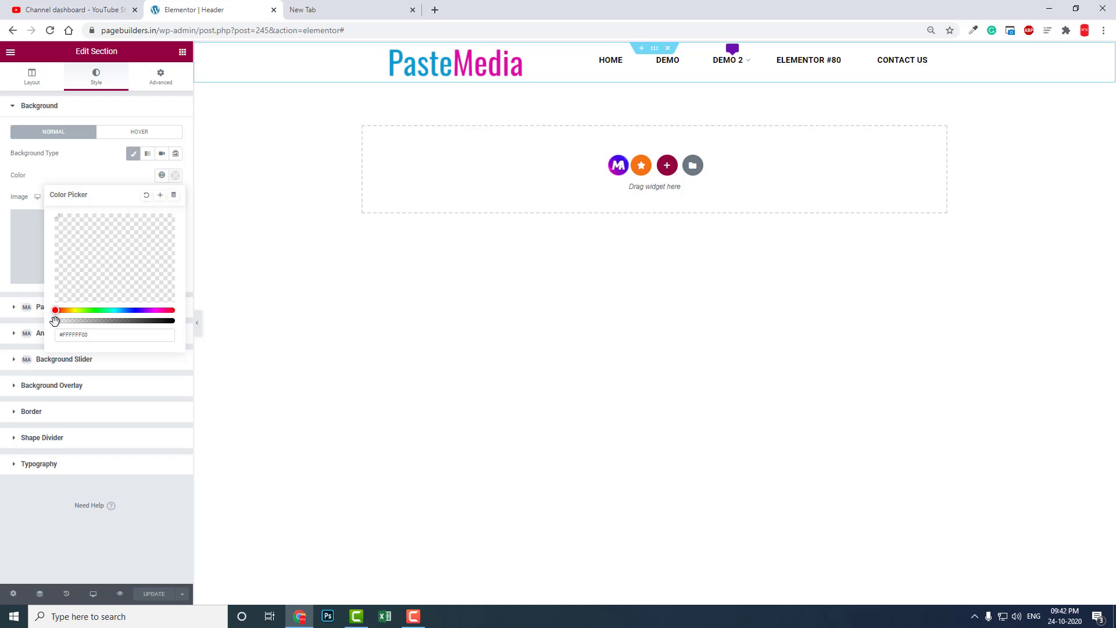
left_click(11, 54)
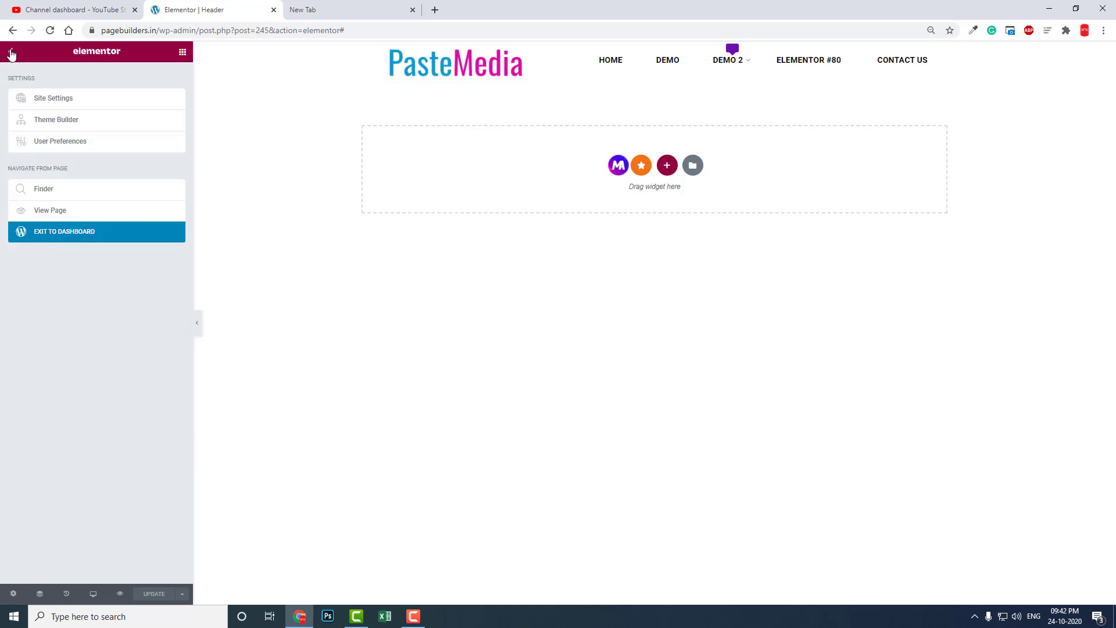
Step: Exit to the dashboard and edit the Demo page from All Pages in Elementor
left_click(84, 234)
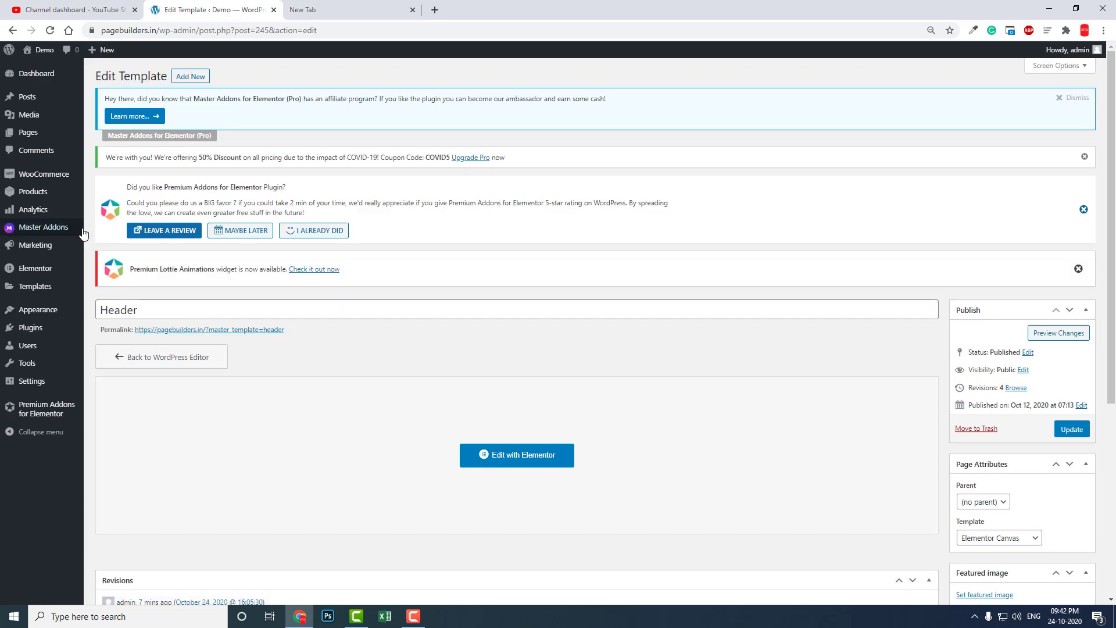
left_click(38, 141)
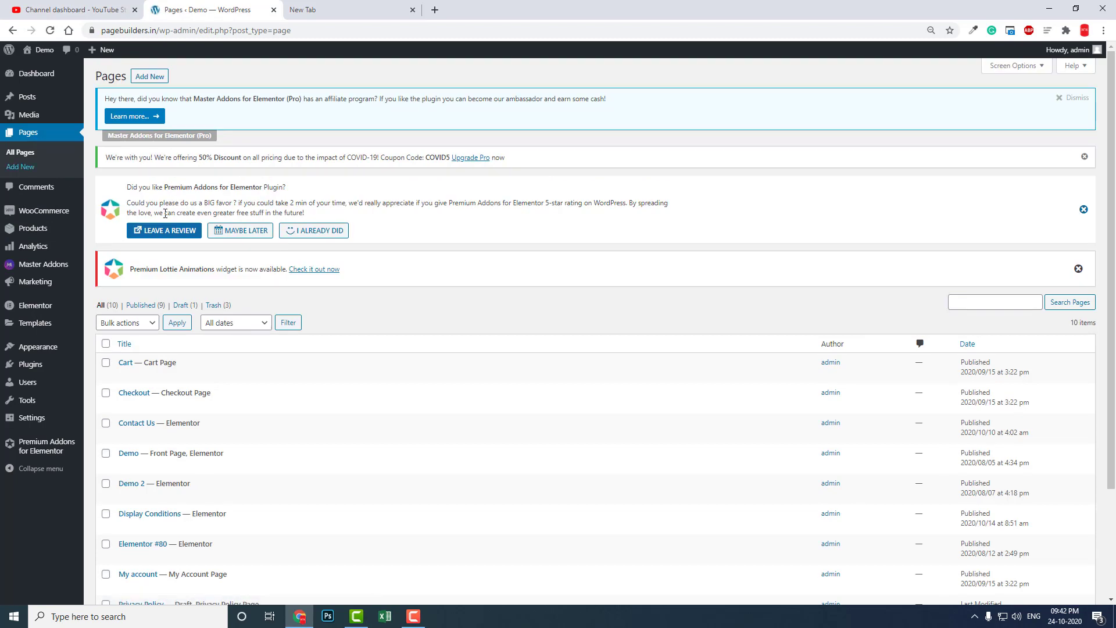
scroll(207, 233, "down", 2)
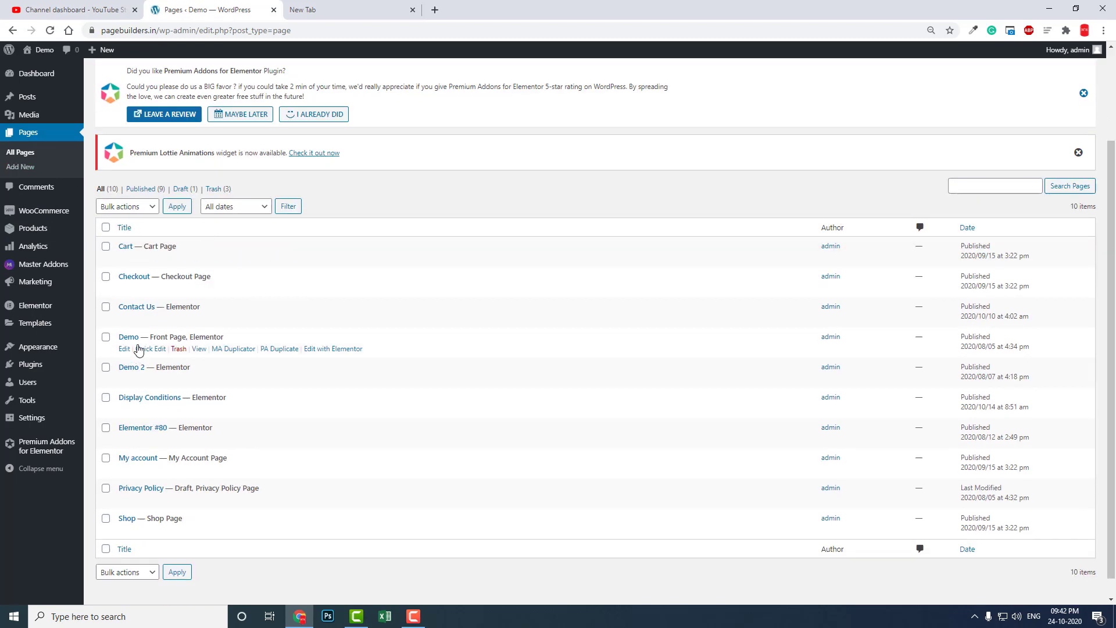
left_click(329, 351)
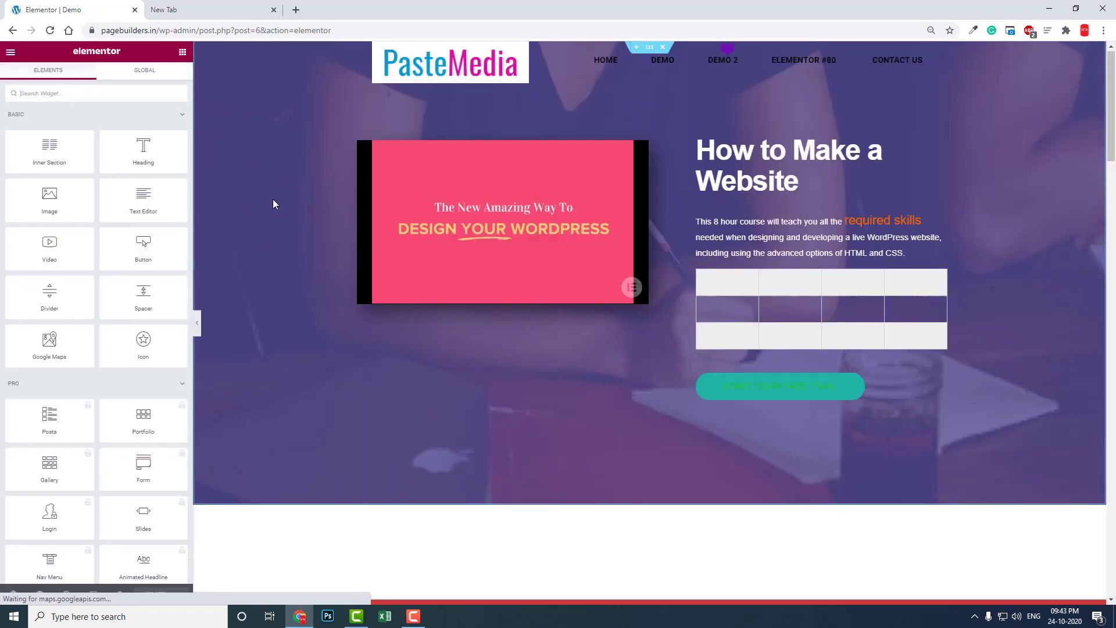
scroll(391, 282, "down", 2)
scroll(511, 305, "up", 2)
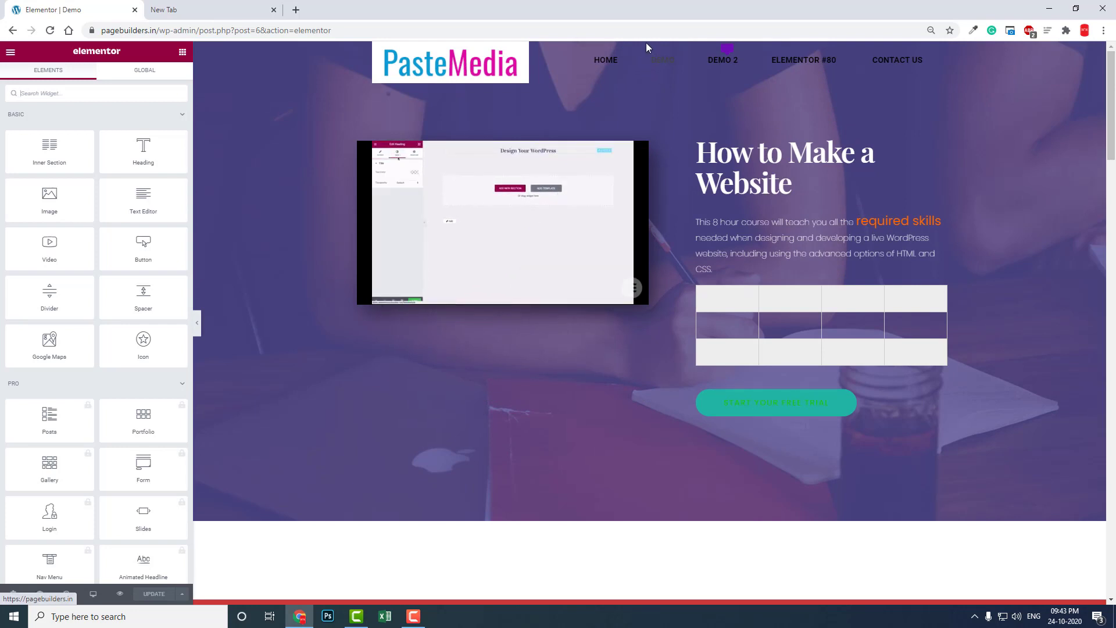
Step: Open the hero section's settings to show its -100 top margin and 200 padding
right_click(643, 88)
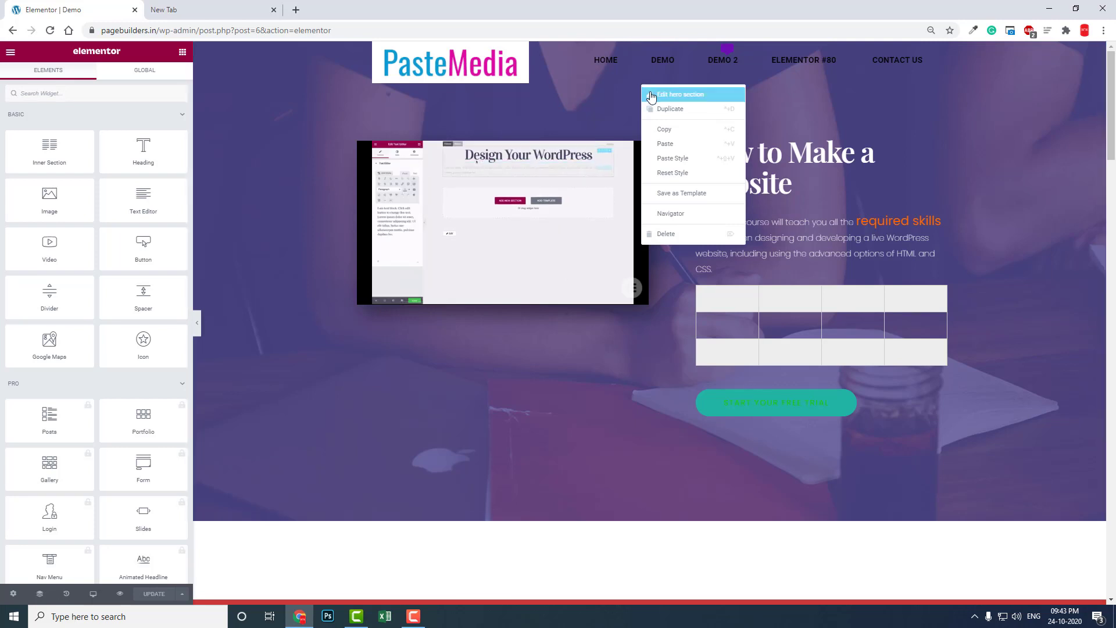
left_click(654, 94)
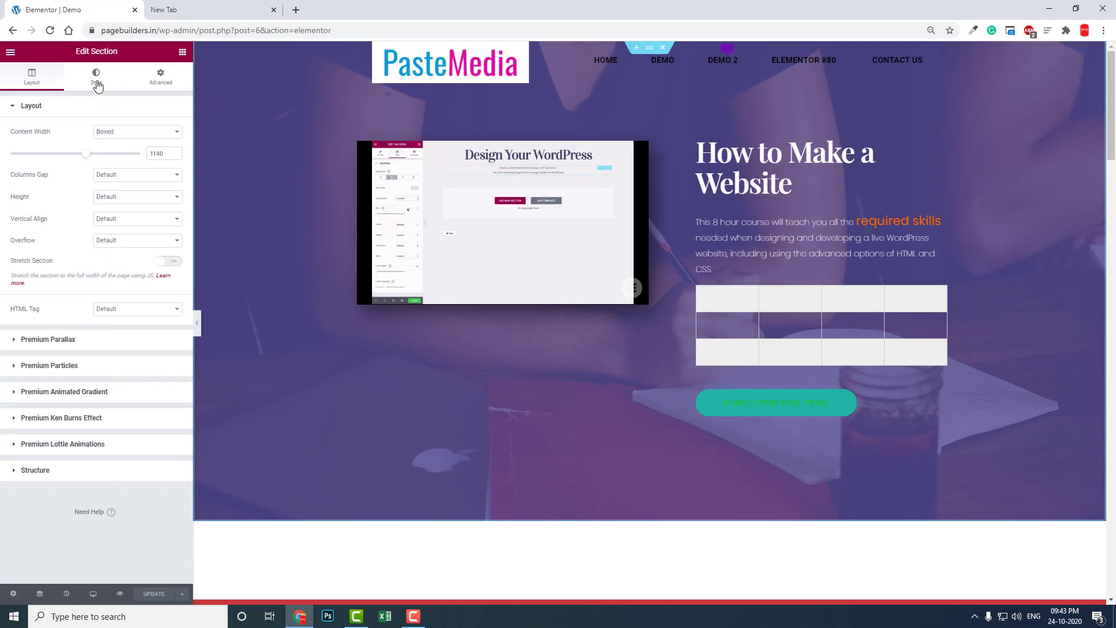
left_click(170, 83)
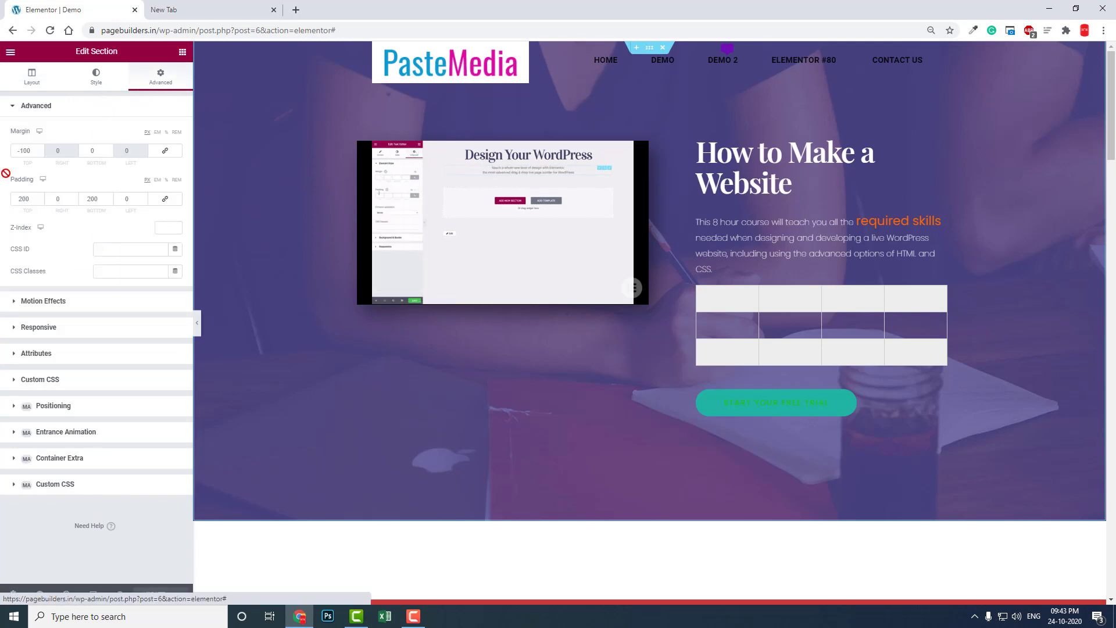